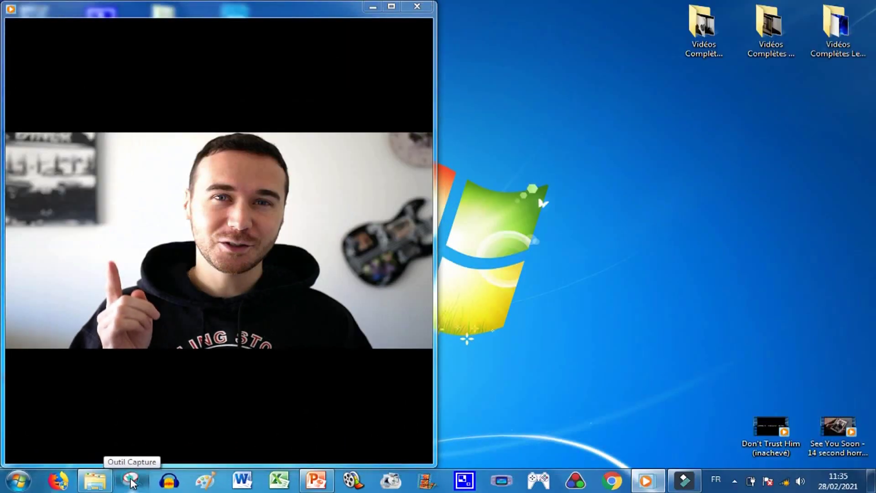
Step: Capture the paused video frame of the man as a screenshot snip and minimize the video player
{"action": "left_click", "coordinate": [294, 477]}
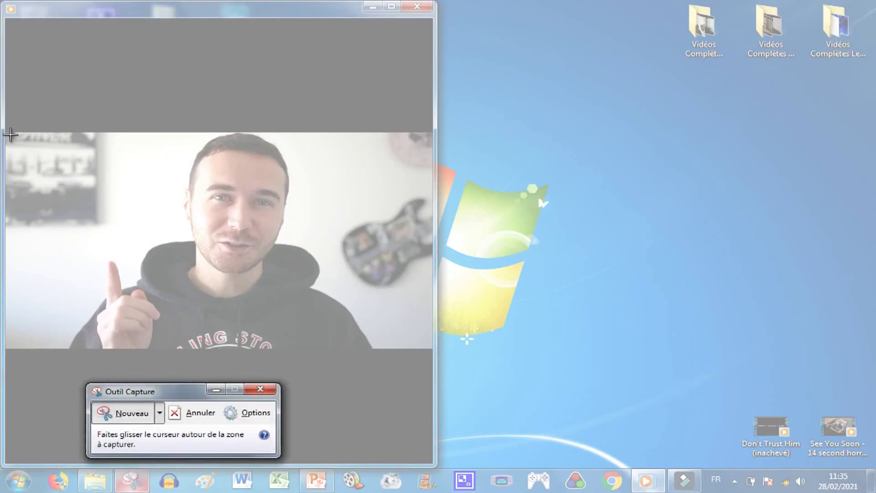
{"action": "left_click_drag", "start_coordinate": [11, 132], "coordinate": [434, 350]}
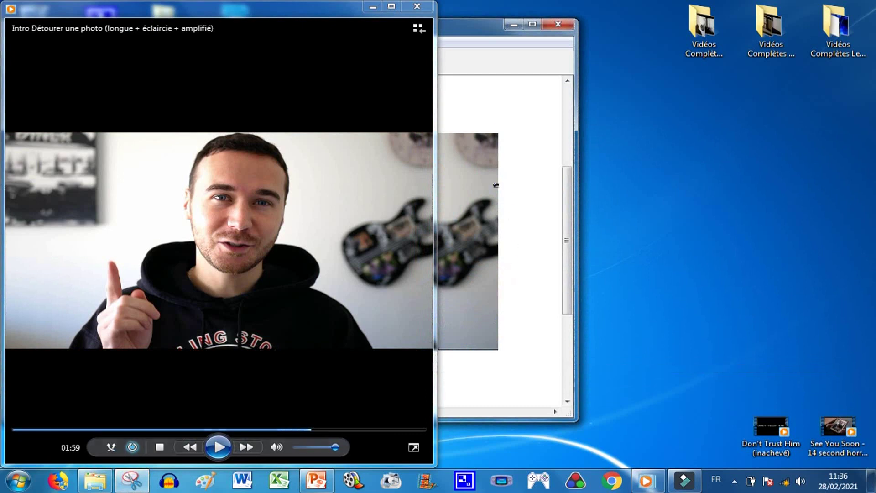
{"action": "left_click", "coordinate": [373, 7]}
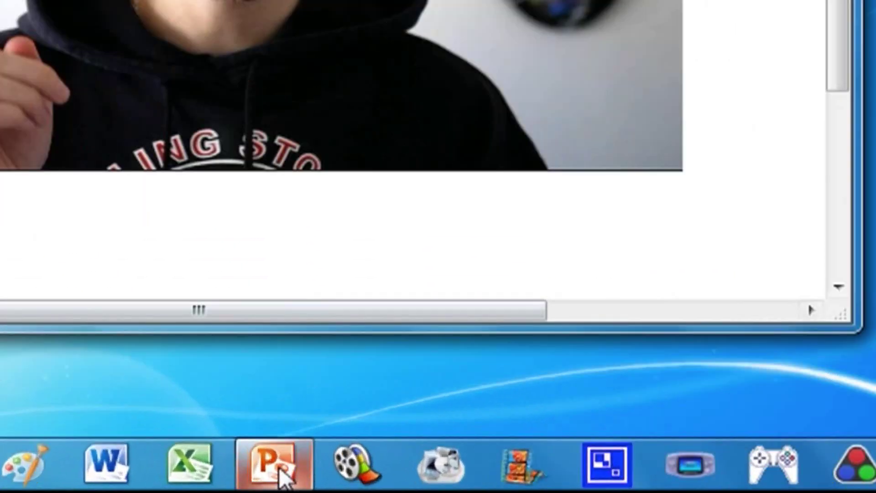
Step: Switch to PowerPoint and paste the captured frame onto the blank slide as a picture
{"action": "mouse_move", "coordinate": [319, 483]}
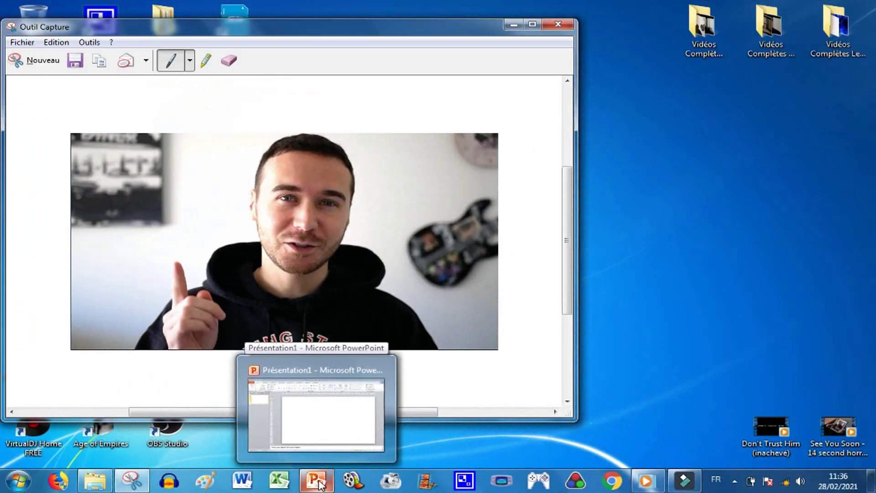
{"action": "left_click", "coordinate": [320, 483]}
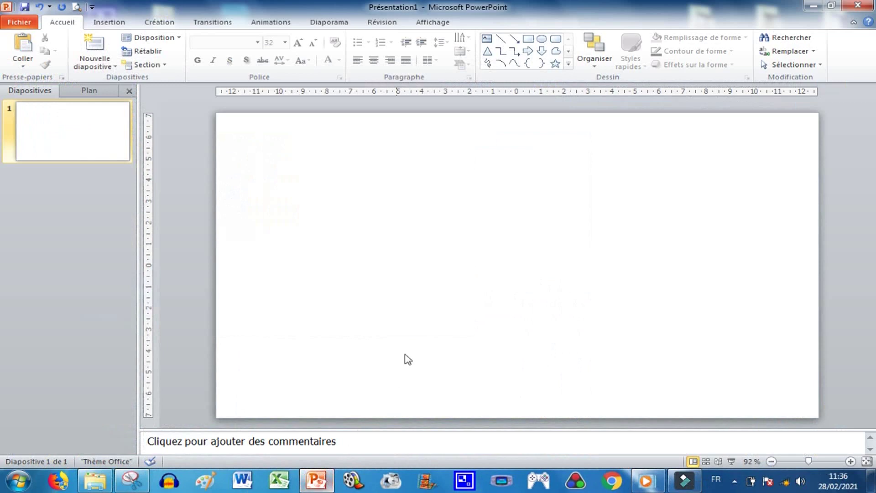
{"action": "right_click", "coordinate": [407, 237]}
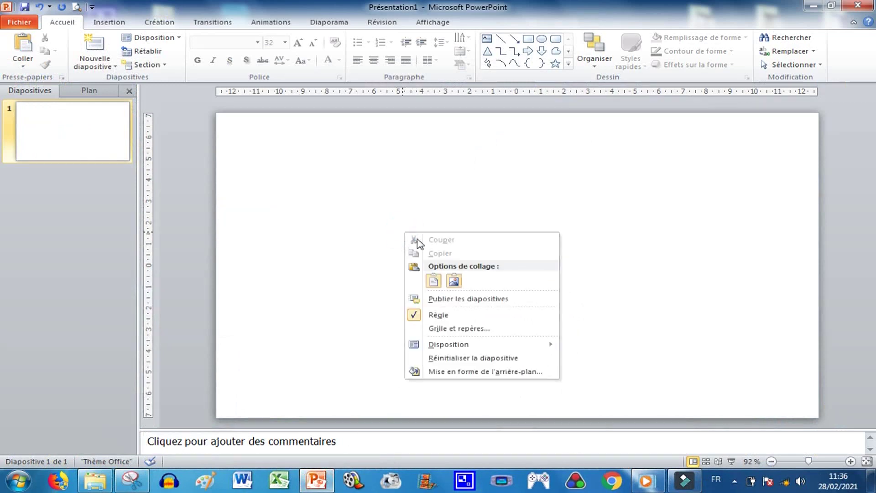
{"action": "left_click", "coordinate": [454, 281]}
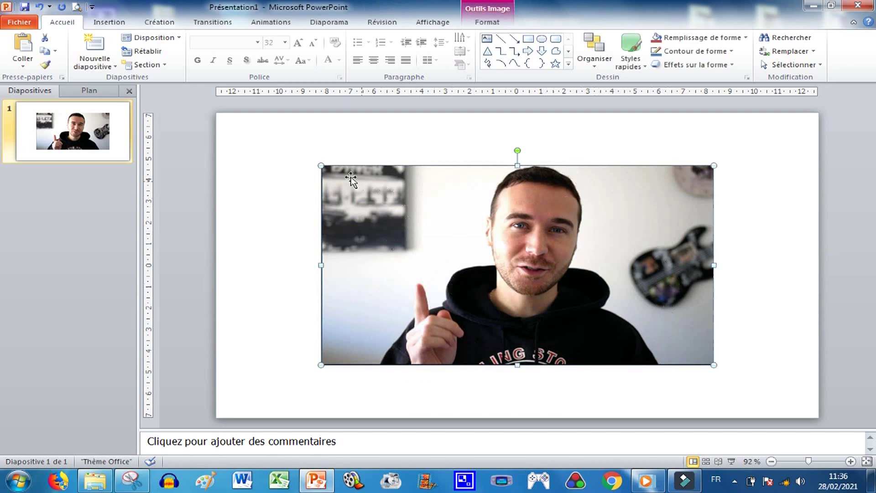
Step: Enlarge the pasted picture to about 13.7 cm high by 24.2 cm wide so it nearly fills the slide
{"action": "left_click_drag", "start_coordinate": [321, 165], "coordinate": [232, 124]}
{"action": "left_click_drag", "start_coordinate": [699, 364], "coordinate": [798, 414]}
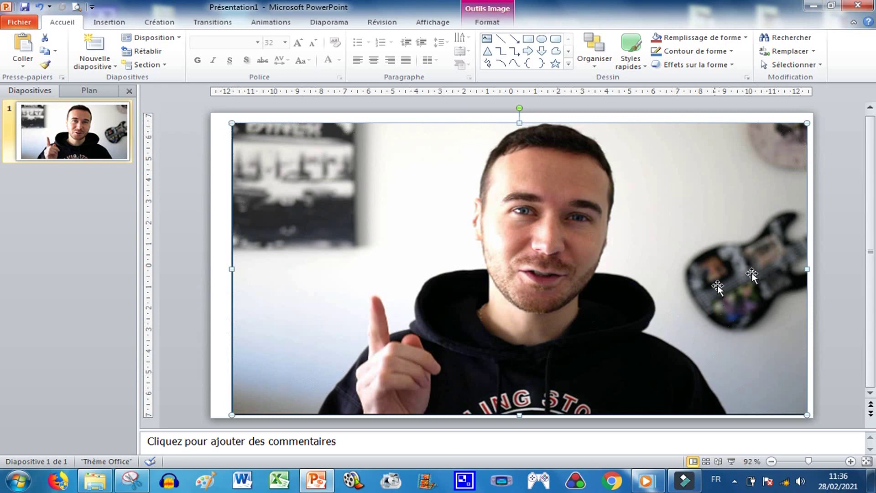
{"action": "left_click_drag", "start_coordinate": [460, 229], "coordinate": [450, 226]}
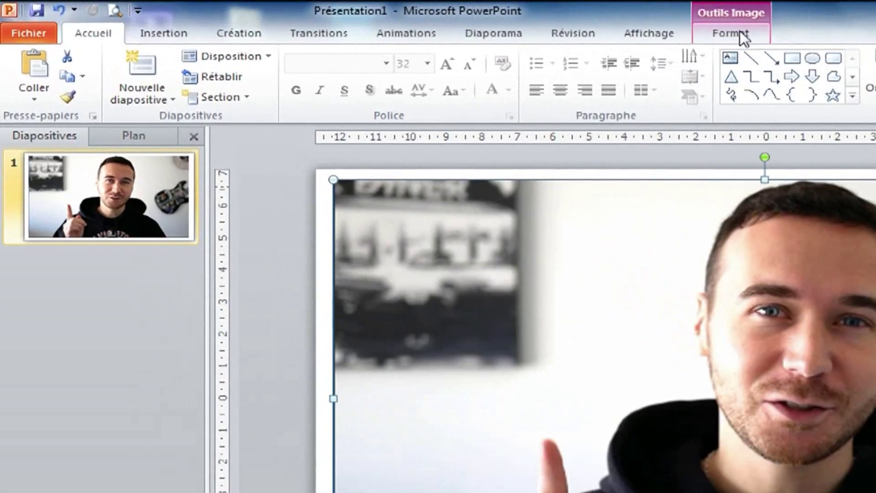
Step: Start background removal on the picture and stretch the selection frame to its upper and lower edges and slightly outward beside the raised hand
{"action": "left_click", "coordinate": [492, 21]}
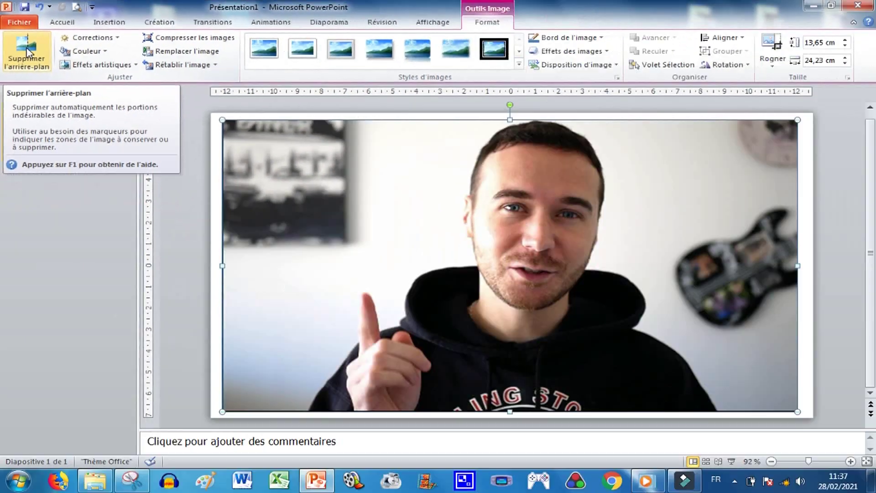
{"action": "left_click", "coordinate": [76, 111]}
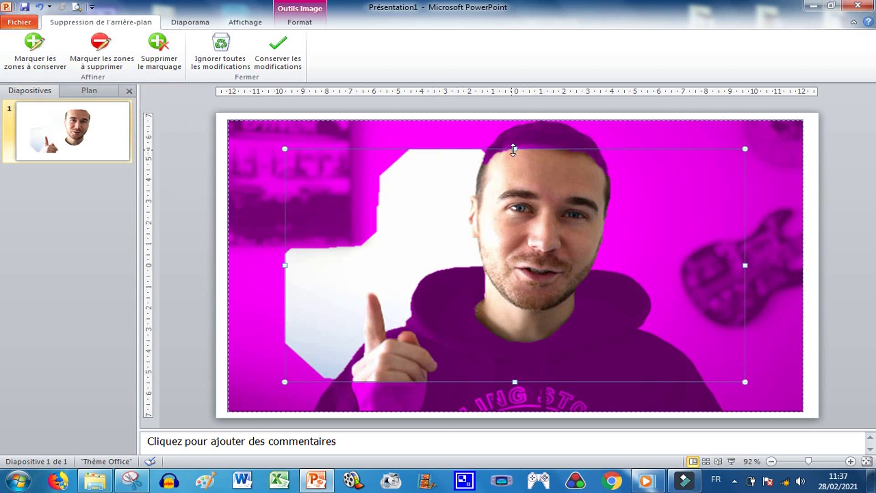
{"action": "left_click_drag", "start_coordinate": [514, 148], "coordinate": [518, 117]}
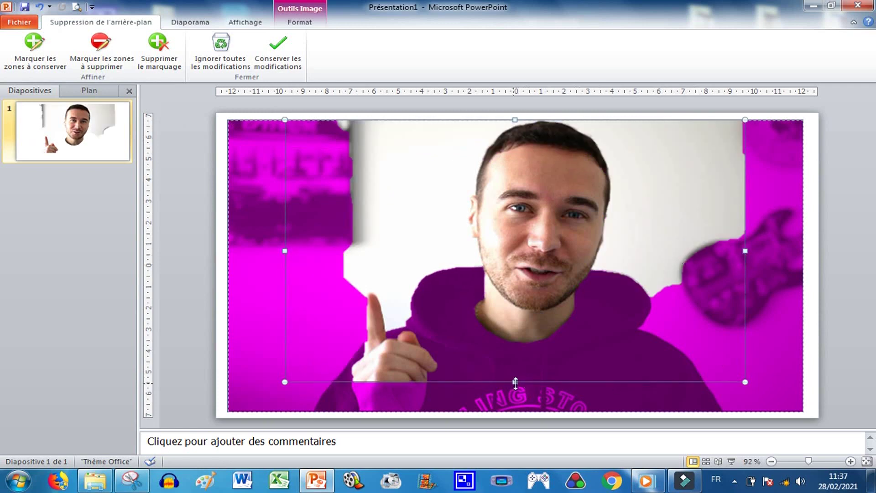
{"action": "left_click_drag", "start_coordinate": [515, 384], "coordinate": [515, 413]}
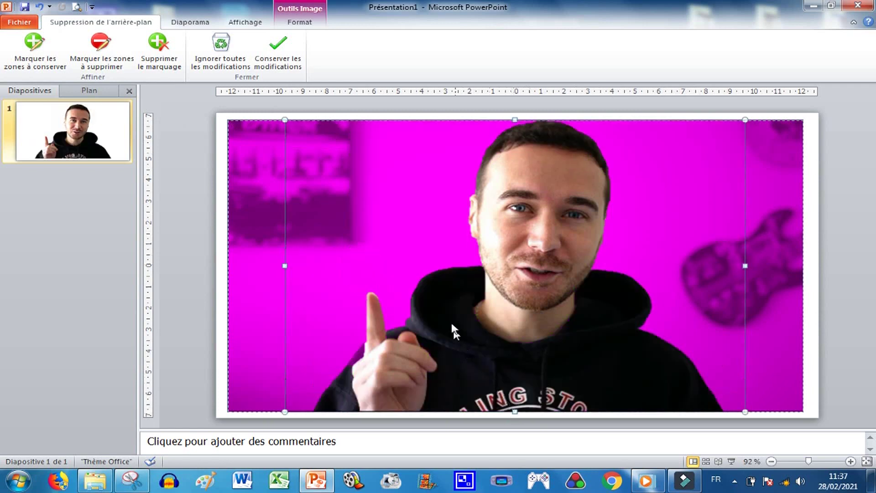
{"action": "mouse_move", "coordinate": [284, 267]}
{"action": "left_mouse_down"}
{"action": "mouse_move", "coordinate": [266, 266]}
{"action": "mouse_move", "coordinate": [273, 267]}
{"action": "left_mouse_up"}
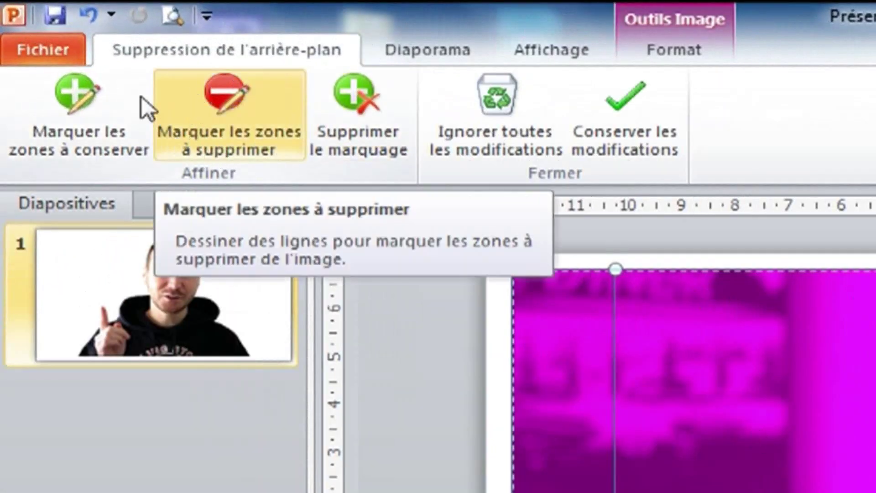
Step: Mark the framed wall picture behind the man as an area to keep with two lines
{"action": "left_click", "coordinate": [86, 109]}
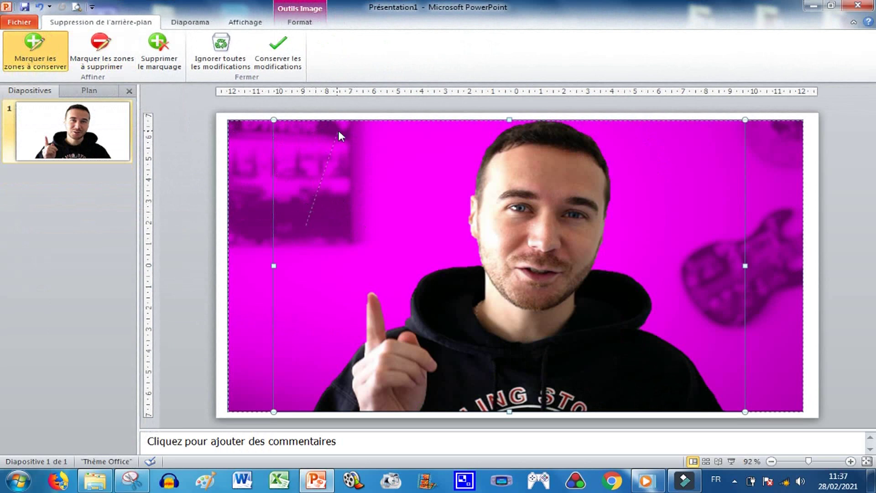
{"action": "left_click_drag", "start_coordinate": [339, 135], "coordinate": [336, 133]}
{"action": "left_click_drag", "start_coordinate": [280, 128], "coordinate": [293, 224]}
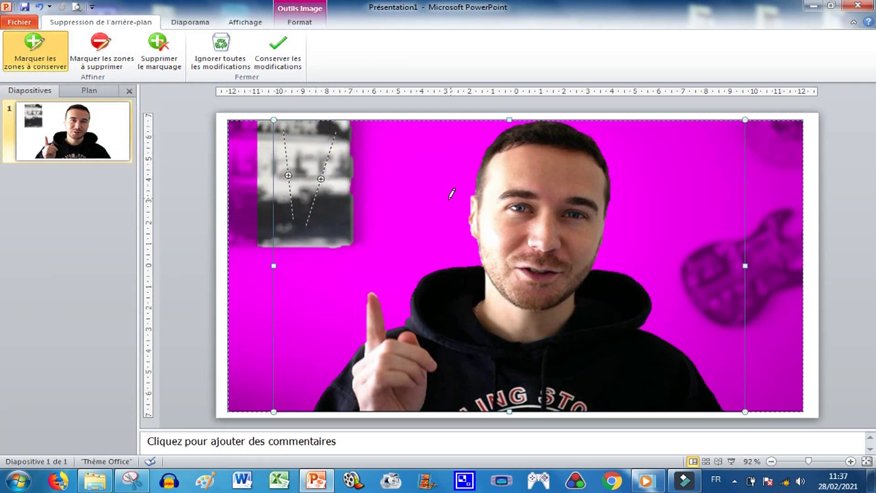
Step: Delete both keep marks on the framed wall picture and apply the background removal
{"action": "left_click", "coordinate": [159, 51]}
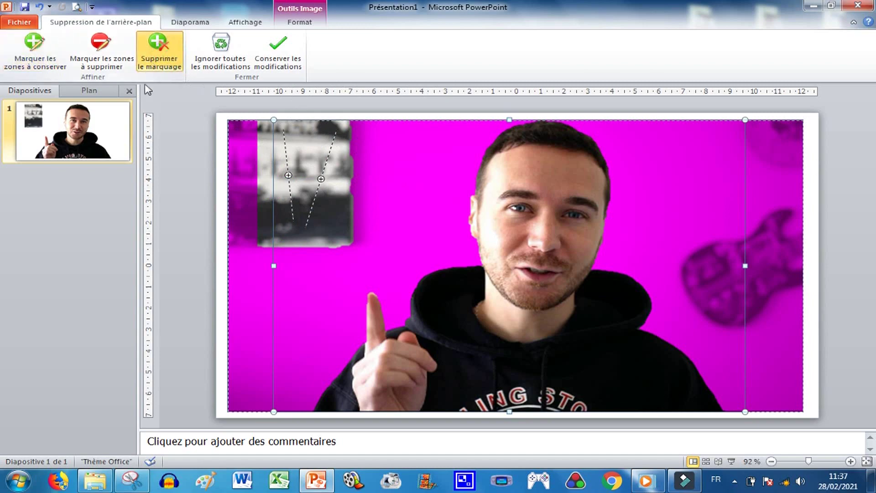
{"action": "left_click", "coordinate": [289, 176]}
{"action": "left_click", "coordinate": [321, 179]}
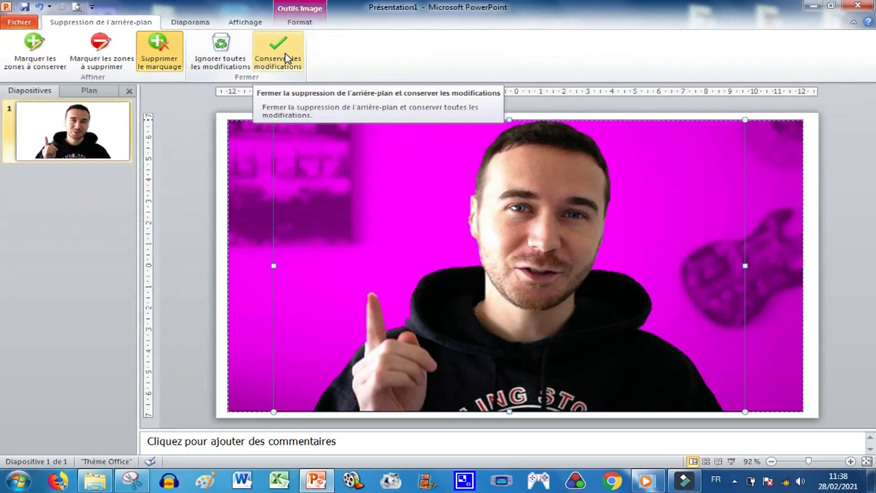
{"action": "left_click", "coordinate": [634, 133]}
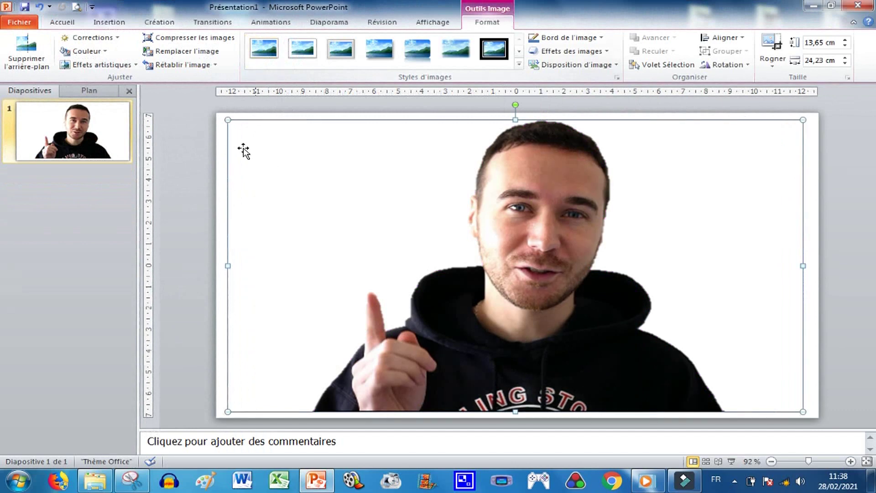
Step: Shrink the cut-out picture to about 10.2 cm high by 18 cm wide and move it to the slide's lower-left corner
{"action": "left_click_drag", "start_coordinate": [227, 120], "coordinate": [375, 196]}
{"action": "mouse_move", "coordinate": [588, 177]}
{"action": "left_mouse_down"}
{"action": "mouse_move", "coordinate": [518, 188]}
{"action": "mouse_move", "coordinate": [659, 178]}
{"action": "mouse_move", "coordinate": [584, 171]}
{"action": "left_mouse_up"}
{"action": "left_click_drag", "start_coordinate": [607, 335], "coordinate": [391, 335]}
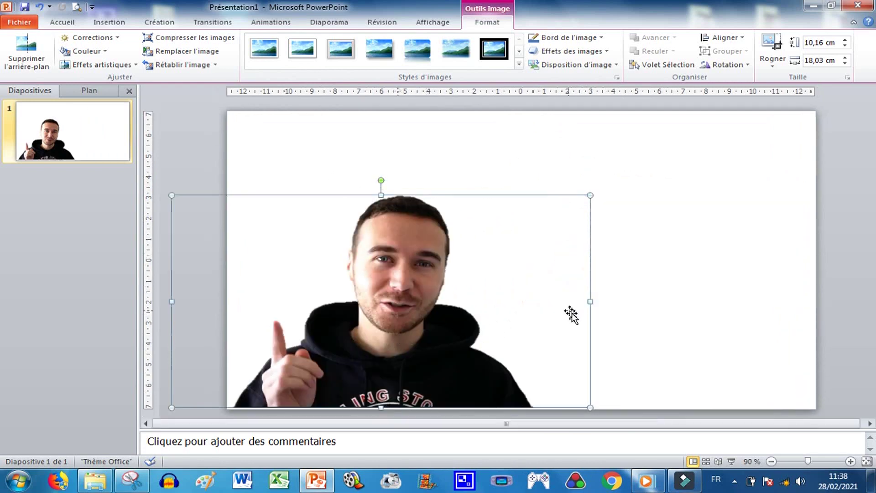
Step: Mirror the cut-out horizontally at a width of about 19 cm, move it back to the slide's lower-left corner and deselect it
{"action": "left_click_drag", "start_coordinate": [171, 302], "coordinate": [810, 336]}
{"action": "left_click_drag", "start_coordinate": [587, 308], "coordinate": [360, 314]}
{"action": "left_click_drag", "start_coordinate": [371, 360], "coordinate": [372, 360]}
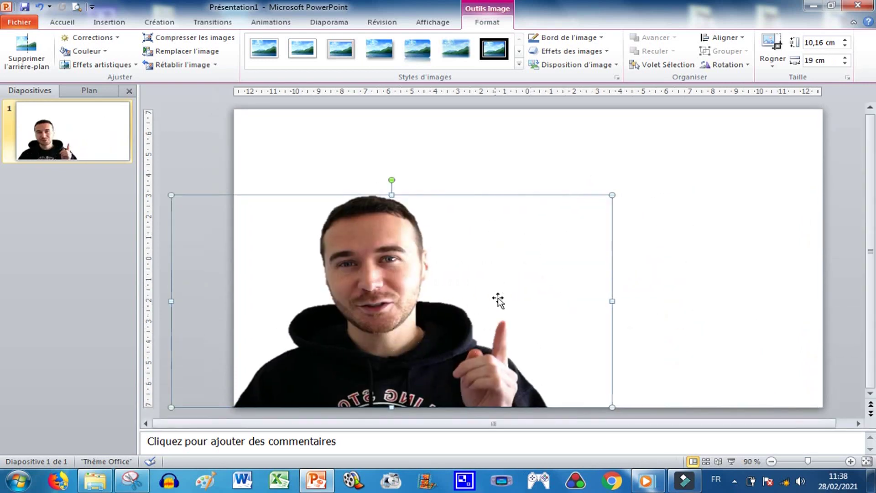
{"action": "left_click", "coordinate": [740, 239]}
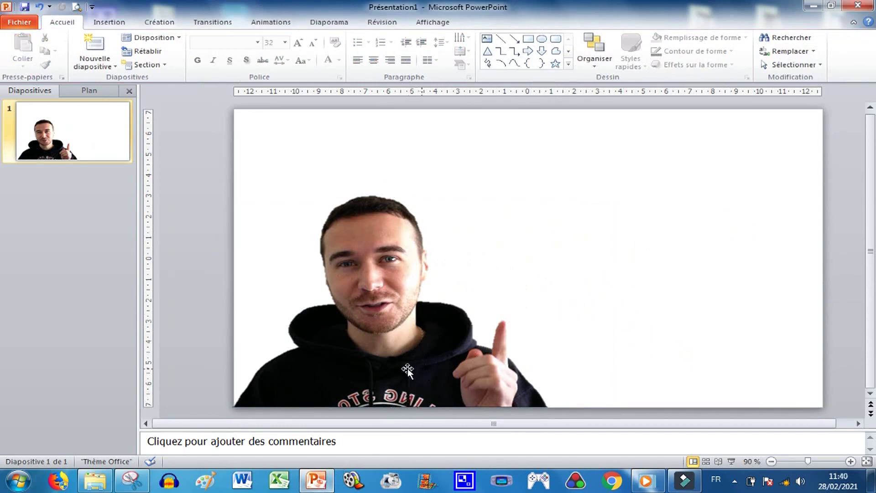
{"action": "left_click", "coordinate": [396, 365]}
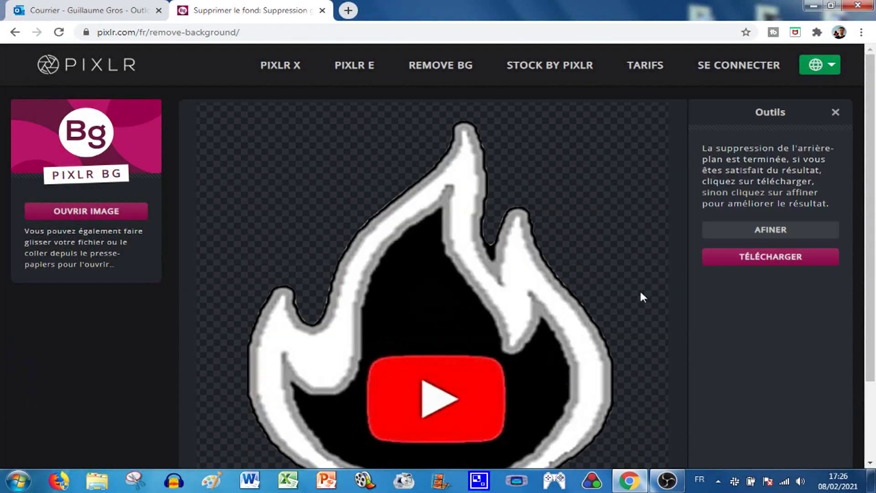
{"action": "scroll", "coordinate": [641, 293], "scroll_direction": "down", "scroll_amount": 2}
{"action": "left_click_drag", "start_coordinate": [870, 176], "coordinate": [874, 225]}
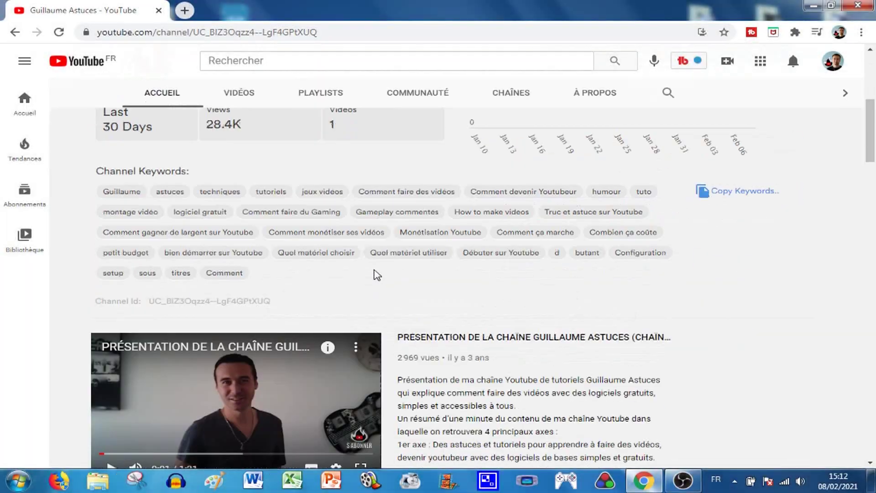
{"action": "scroll", "coordinate": [374, 270], "scroll_direction": "down", "scroll_amount": 2}
{"action": "mouse_move", "coordinate": [358, 314]}
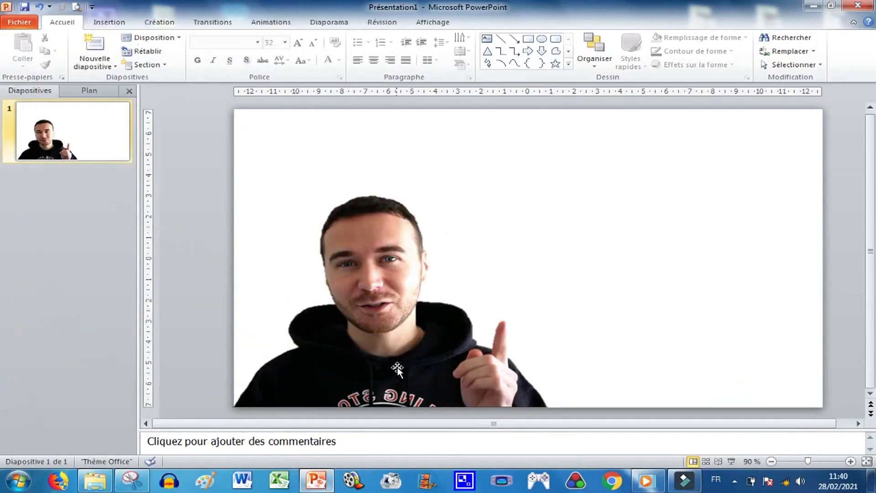
{"action": "left_click", "coordinate": [396, 365]}
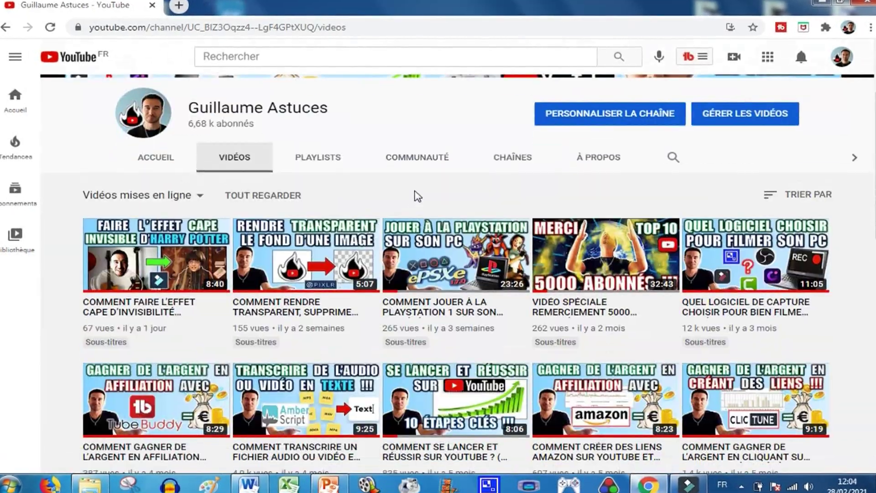
{"action": "scroll", "coordinate": [418, 196], "scroll_direction": "down", "scroll_amount": 2}
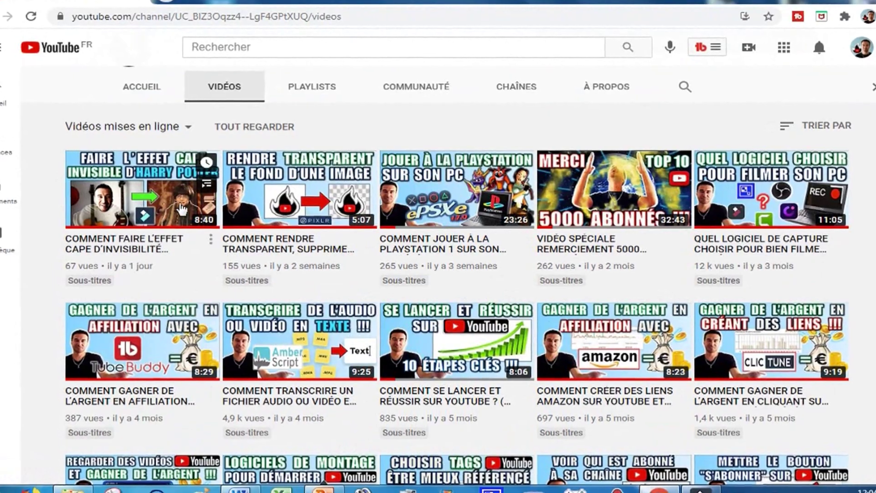
{"action": "scroll", "coordinate": [181, 210], "scroll_direction": "down", "scroll_amount": 7}
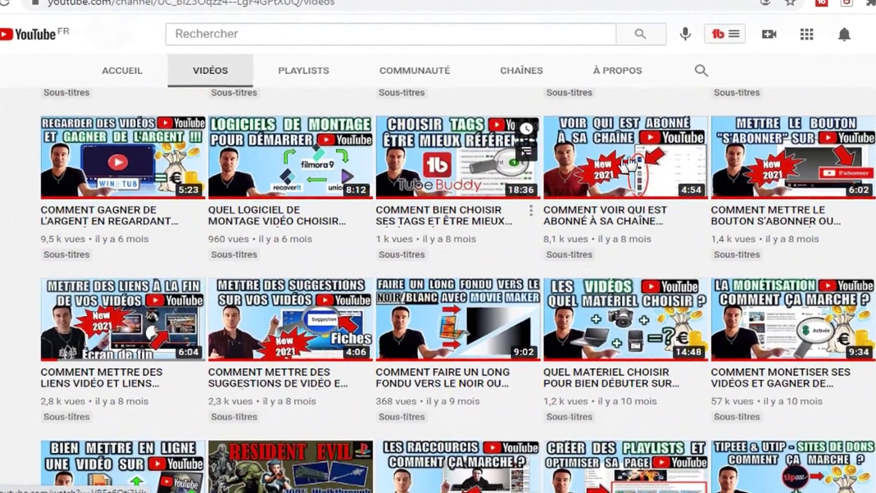
{"action": "scroll", "coordinate": [464, 162], "scroll_direction": "down", "scroll_amount": 2}
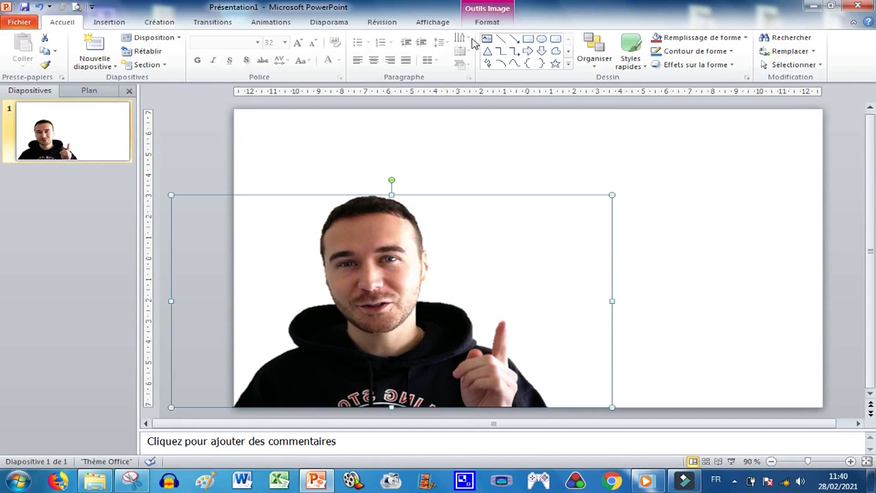
Step: Look through the saturation, tone and recolor variants for the cut-out picture
{"action": "left_click", "coordinate": [488, 22]}
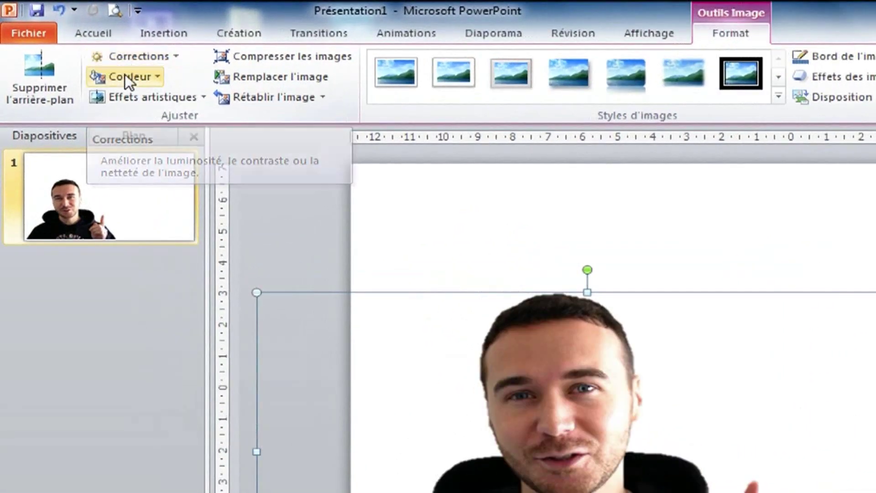
{"action": "left_click", "coordinate": [125, 77]}
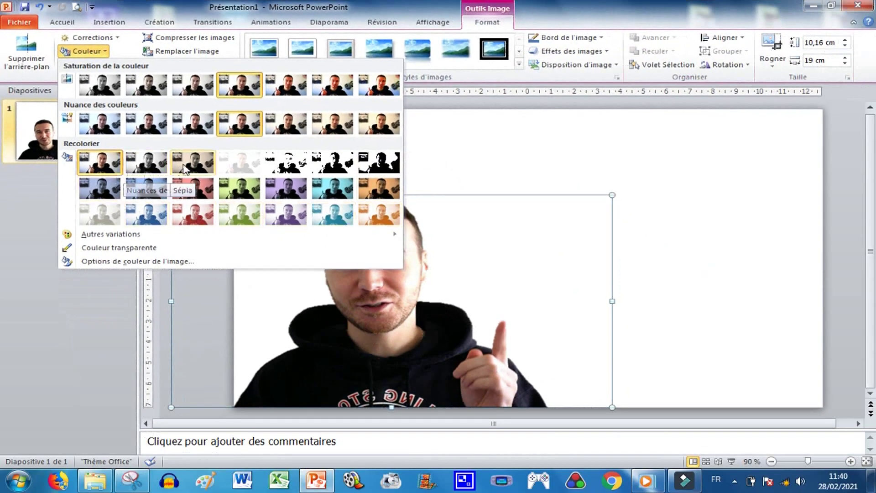
{"action": "left_click", "coordinate": [286, 126]}
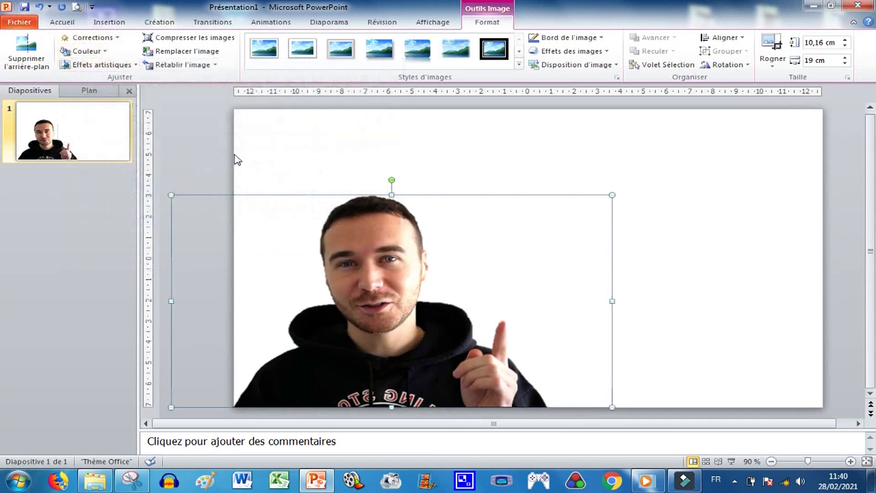
{"action": "left_click", "coordinate": [490, 173]}
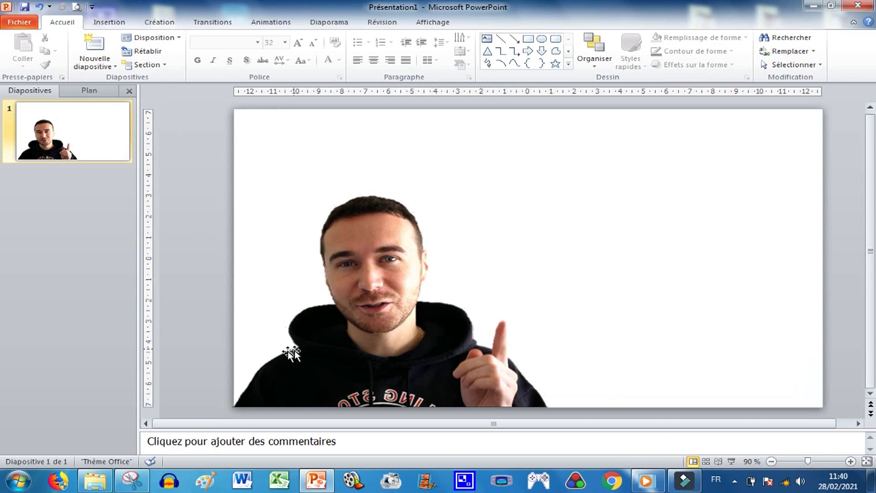
Step: Draw a rectangle about 14.29 cm high by 25.4 cm wide covering the whole slide
{"action": "left_click", "coordinate": [384, 243]}
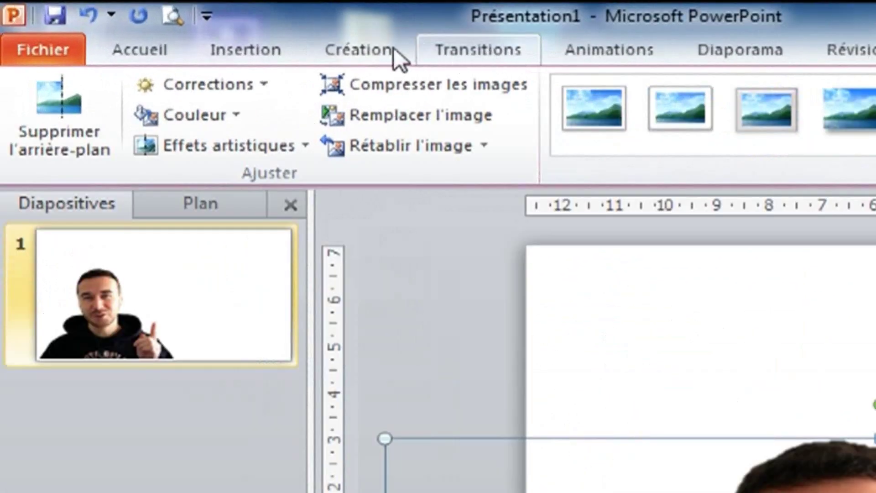
{"action": "left_click", "coordinate": [254, 49]}
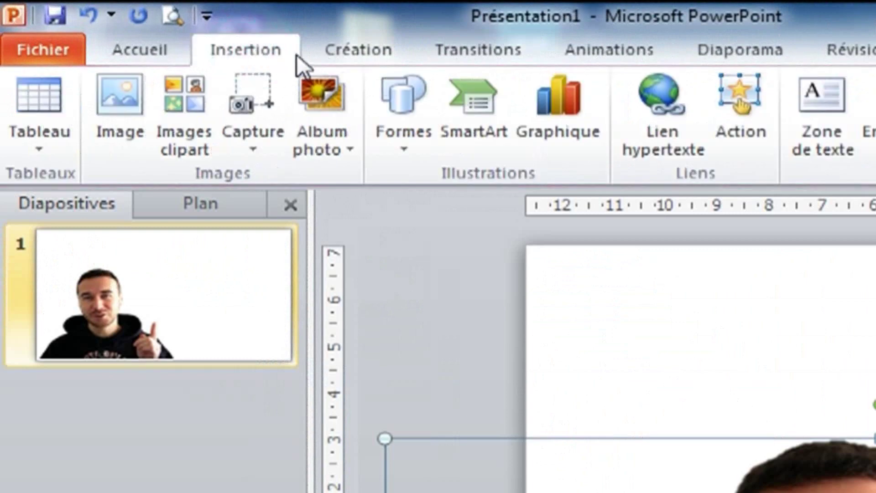
{"action": "left_click", "coordinate": [404, 90]}
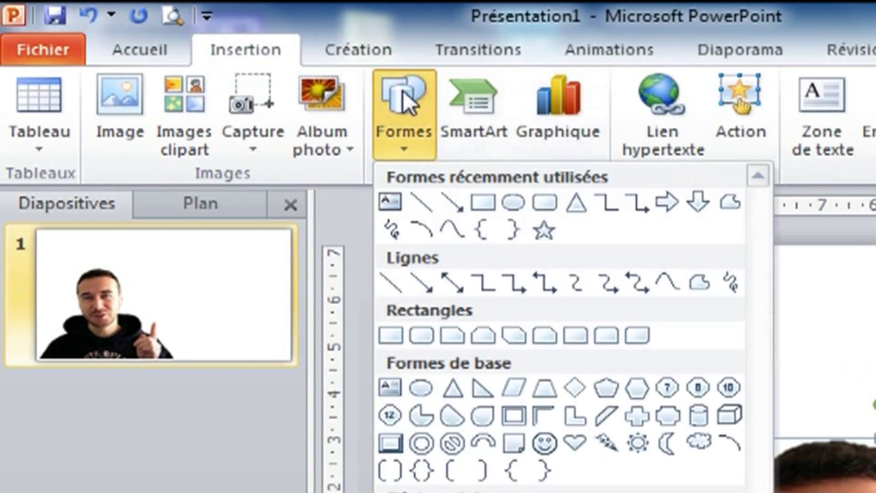
{"action": "left_click", "coordinate": [482, 201]}
{"action": "left_click_drag", "start_coordinate": [525, 243], "coordinate": [726, 412]}
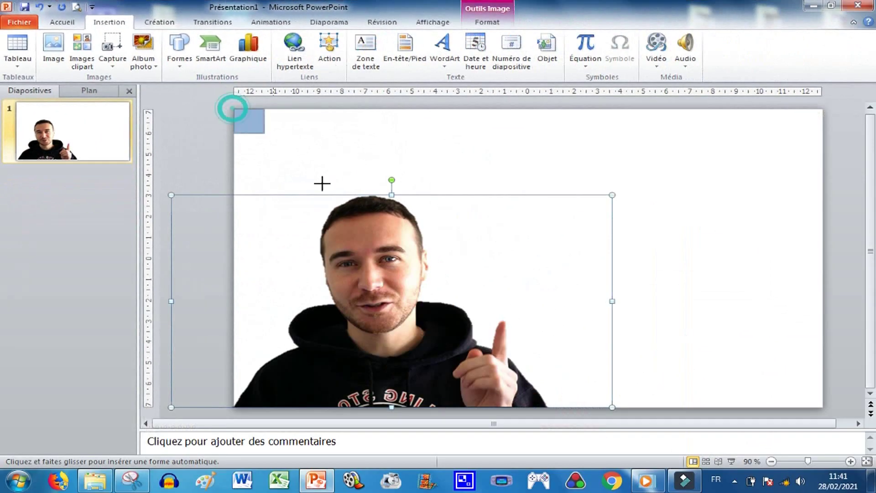
{"action": "left_click_drag", "start_coordinate": [323, 183], "coordinate": [820, 408]}
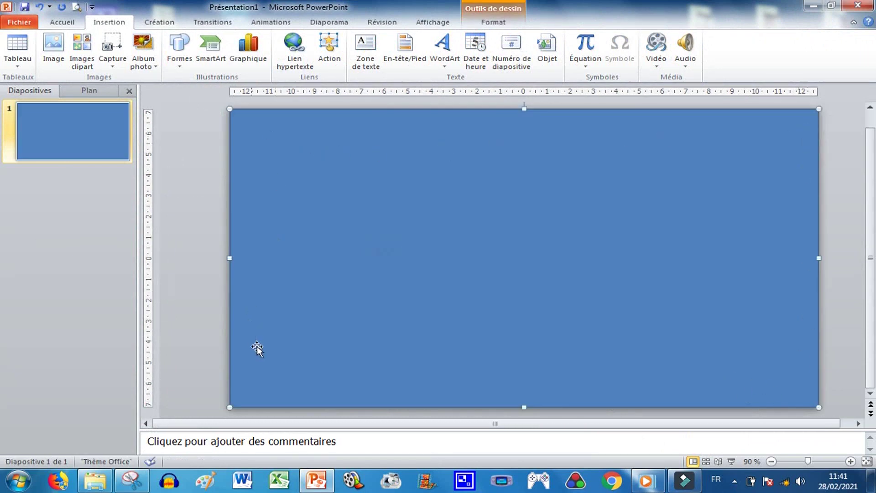
Step: Fill the full-slide rectangle with the standard light blue and send it behind the cut-out picture
{"action": "left_click", "coordinate": [496, 22]}
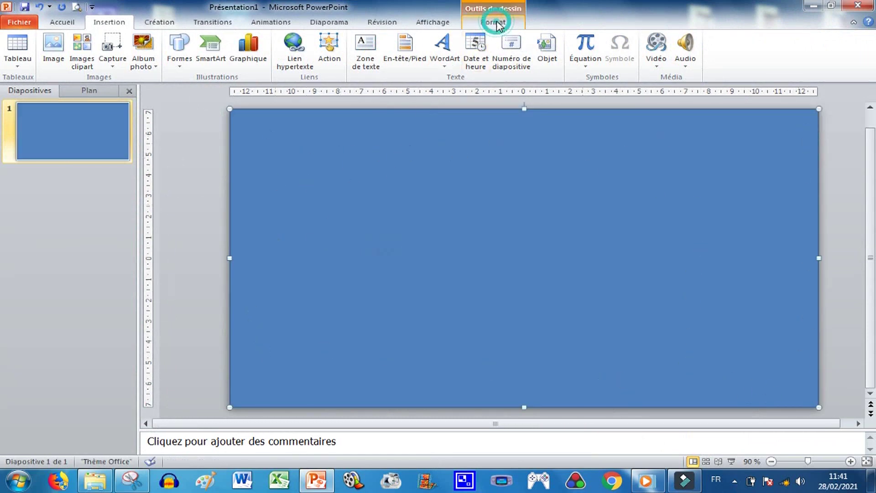
{"action": "left_click", "coordinate": [344, 37]}
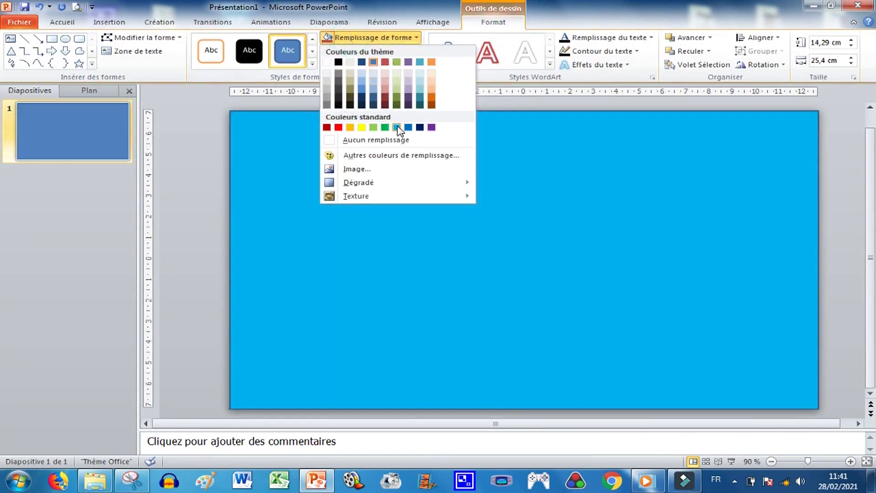
{"action": "left_click", "coordinate": [397, 128]}
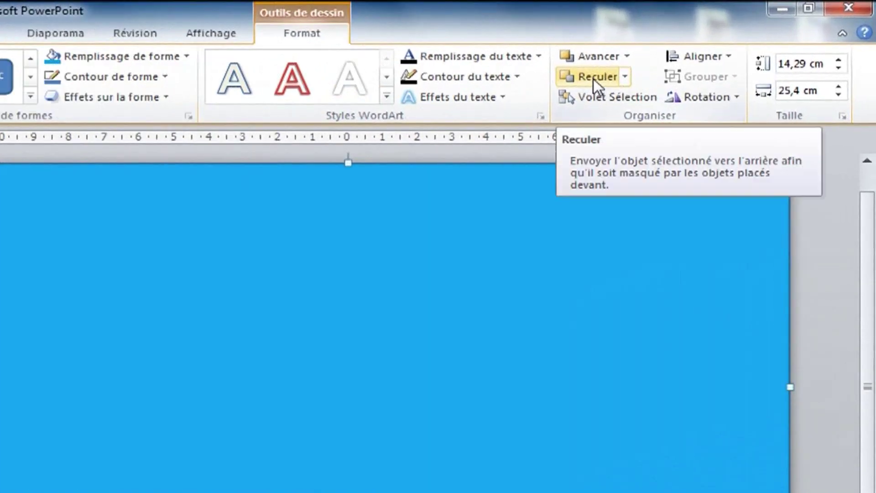
{"action": "left_click", "coordinate": [688, 52]}
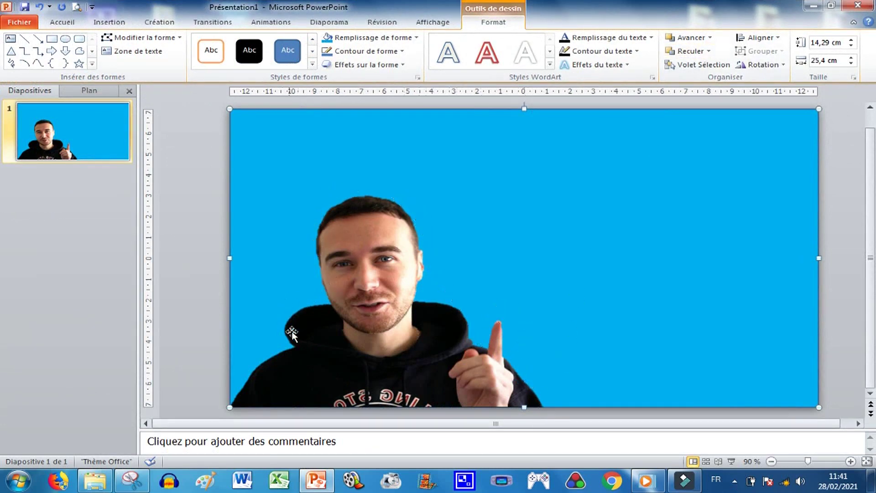
Step: Add a white glow around the cut-out person
{"action": "left_click", "coordinate": [382, 289]}
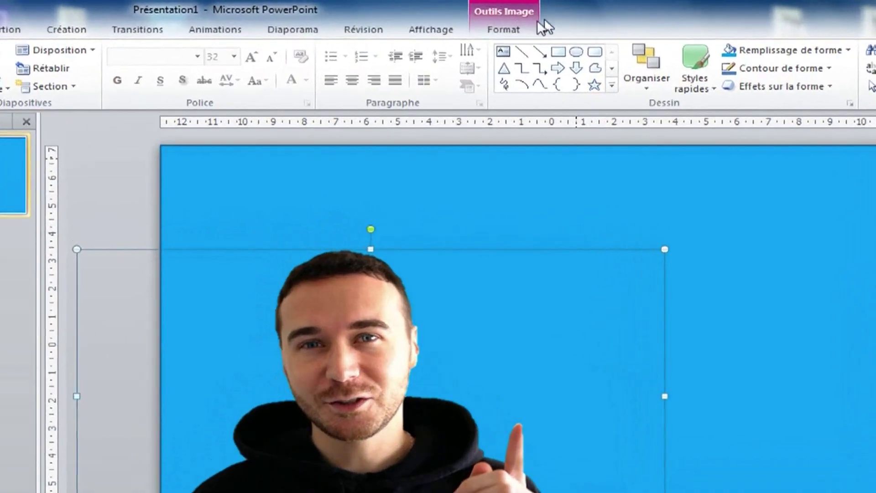
{"action": "left_click", "coordinate": [487, 22]}
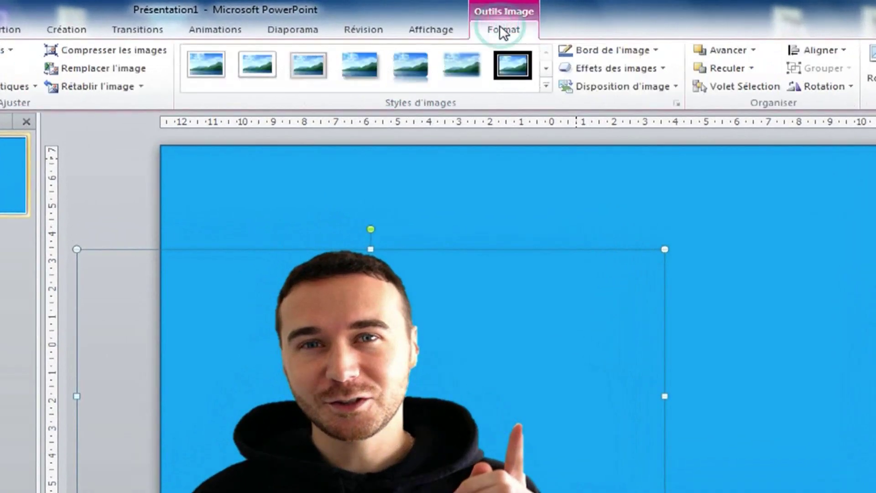
{"action": "left_click", "coordinate": [617, 67]}
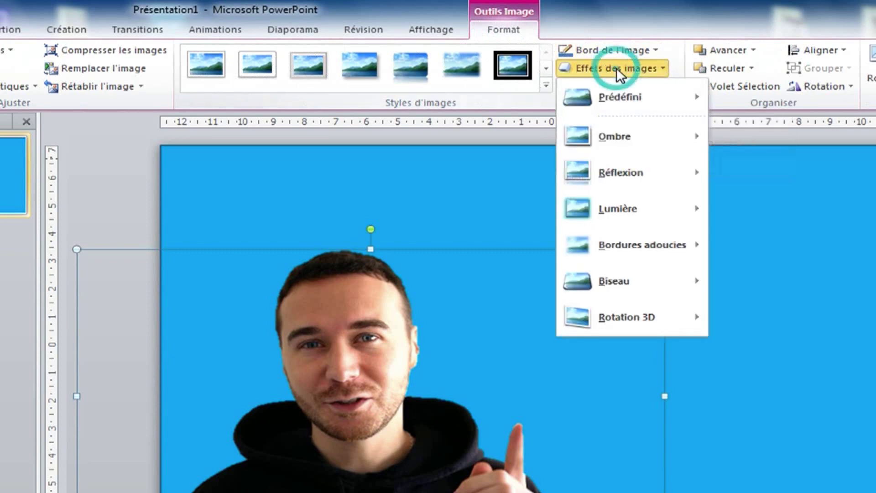
{"action": "mouse_move", "coordinate": [630, 212]}
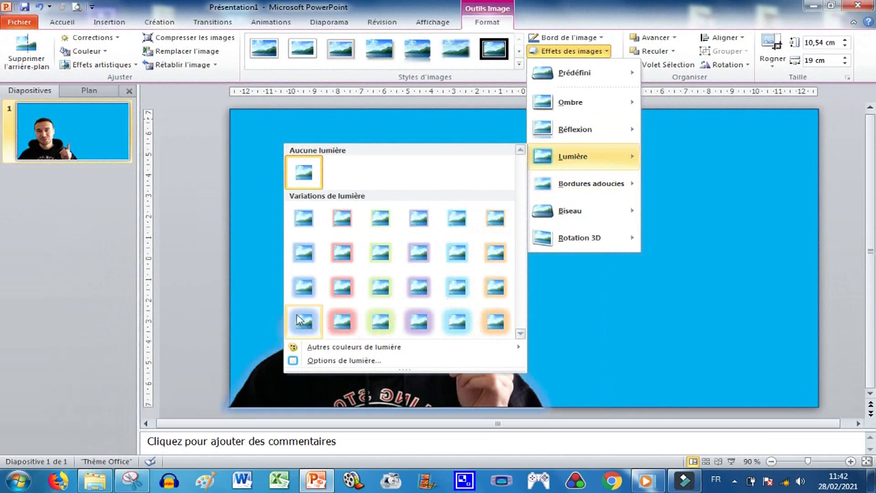
{"action": "mouse_move", "coordinate": [352, 352]}
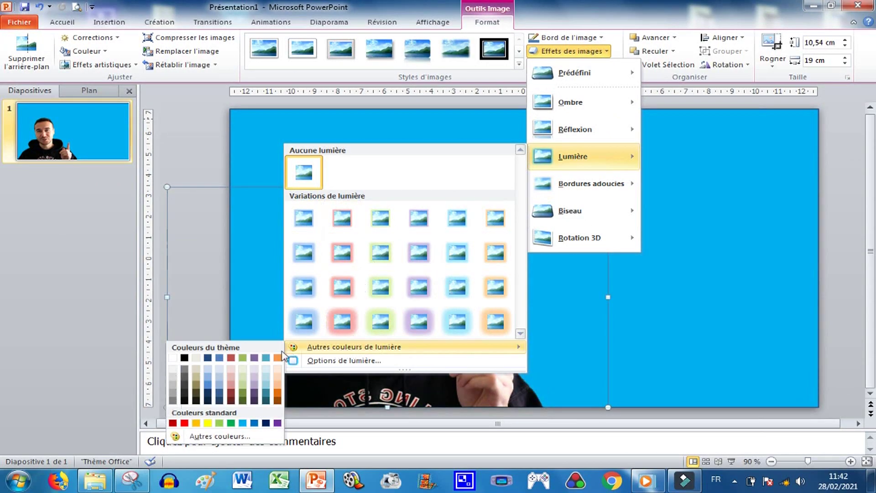
{"action": "left_click", "coordinate": [173, 359]}
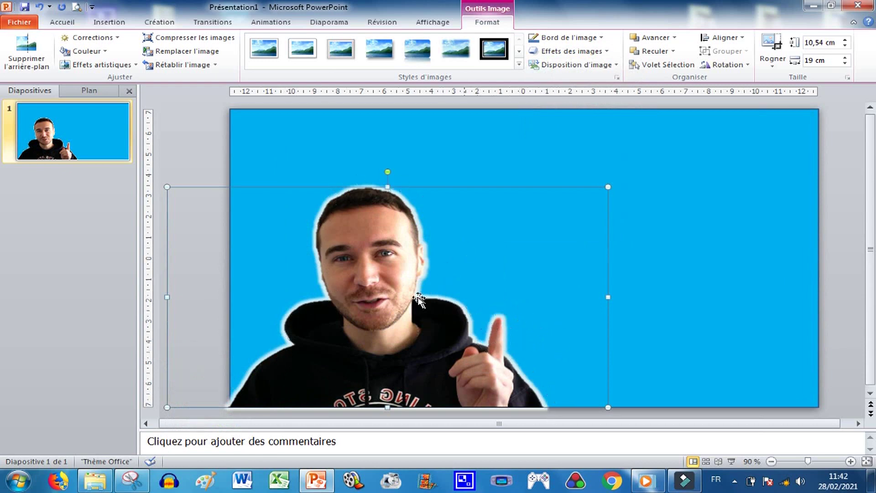
Step: Set the size of the cut-out's white glow to about 8 pt and select the blue background rectangle
{"action": "left_click", "coordinate": [556, 53]}
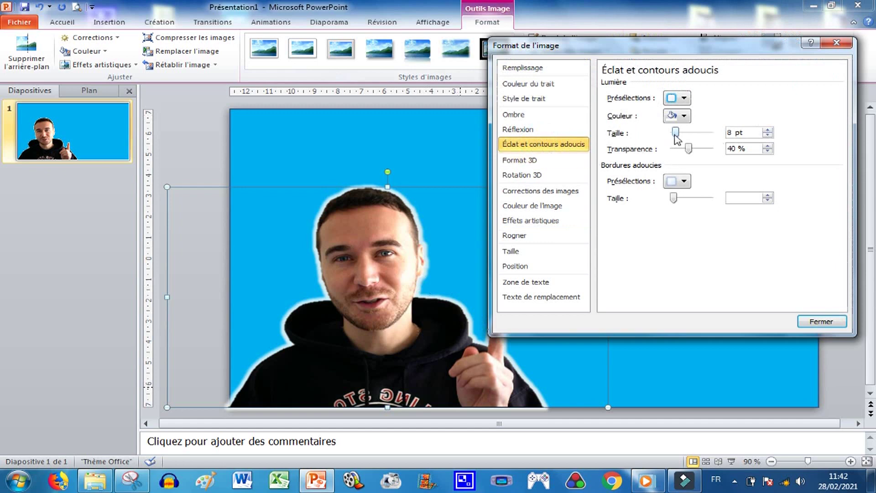
{"action": "mouse_move", "coordinate": [675, 136]}
{"action": "left_mouse_down"}
{"action": "mouse_move", "coordinate": [710, 134]}
{"action": "mouse_move", "coordinate": [675, 138]}
{"action": "left_mouse_up"}
{"action": "left_click", "coordinate": [768, 135]}
{"action": "left_click", "coordinate": [819, 323]}
{"action": "left_click", "coordinate": [662, 235]}
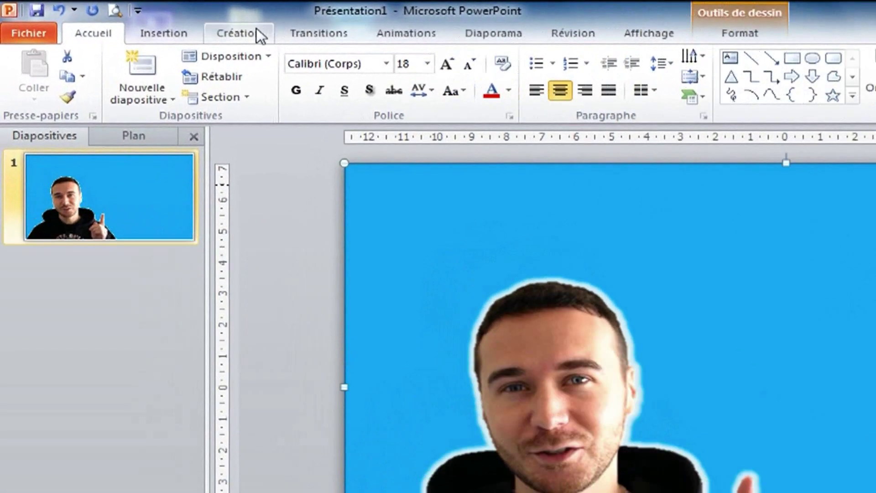
Step: Add a text box about 22.8 cm wide above the cut-out person and enter TUTORIEL in a white-outlined WordArt style
{"action": "left_click", "coordinate": [109, 22]}
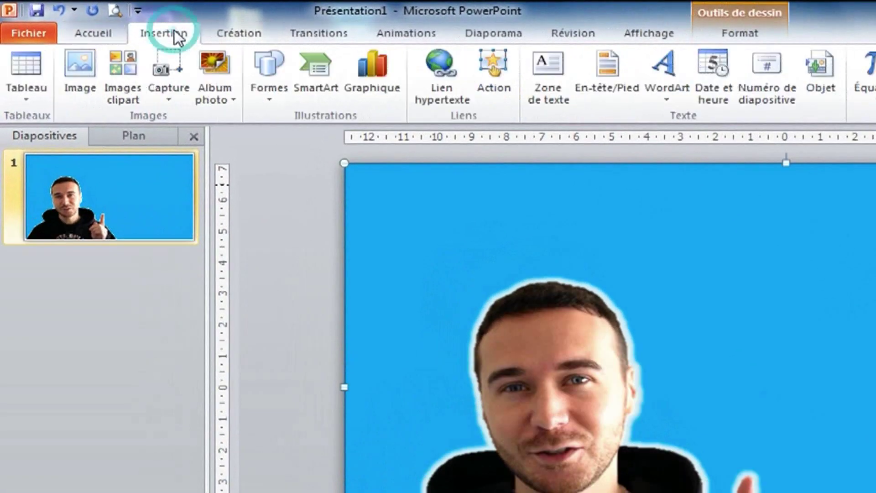
{"action": "left_click", "coordinate": [543, 78]}
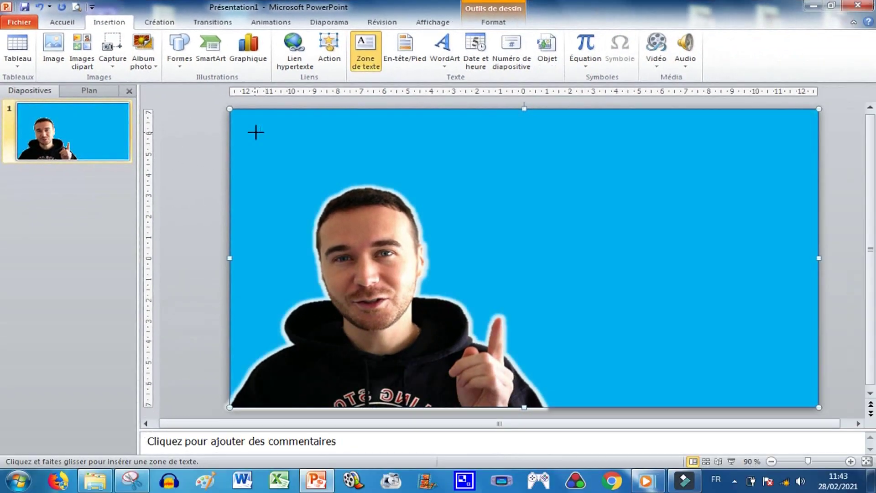
{"action": "left_click_drag", "start_coordinate": [254, 132], "coordinate": [782, 192]}
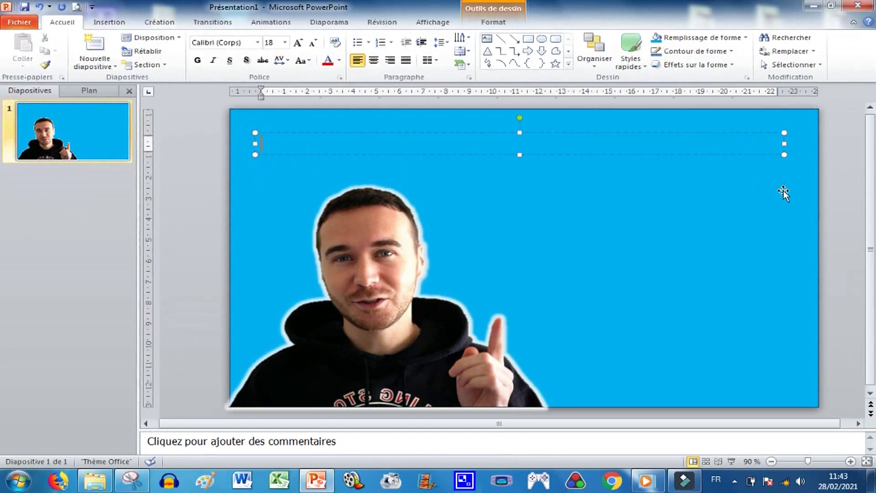
{"action": "left_click", "coordinate": [493, 23]}
{"action": "left_click", "coordinate": [551, 71]}
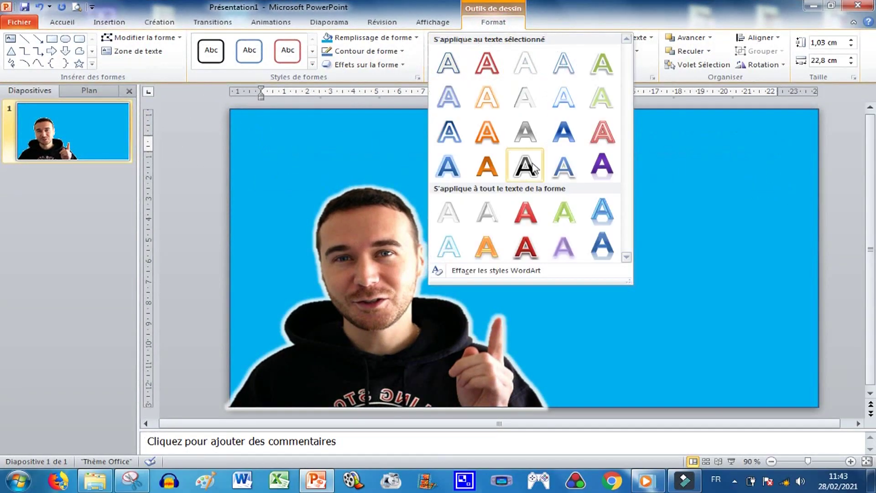
{"action": "left_click", "coordinate": [535, 250]}
{"action": "type", "text": "TUTORIEL"}
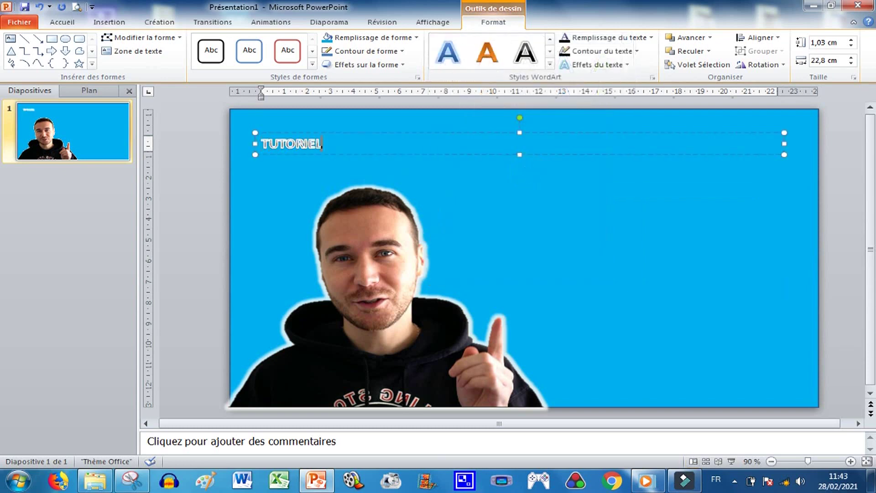